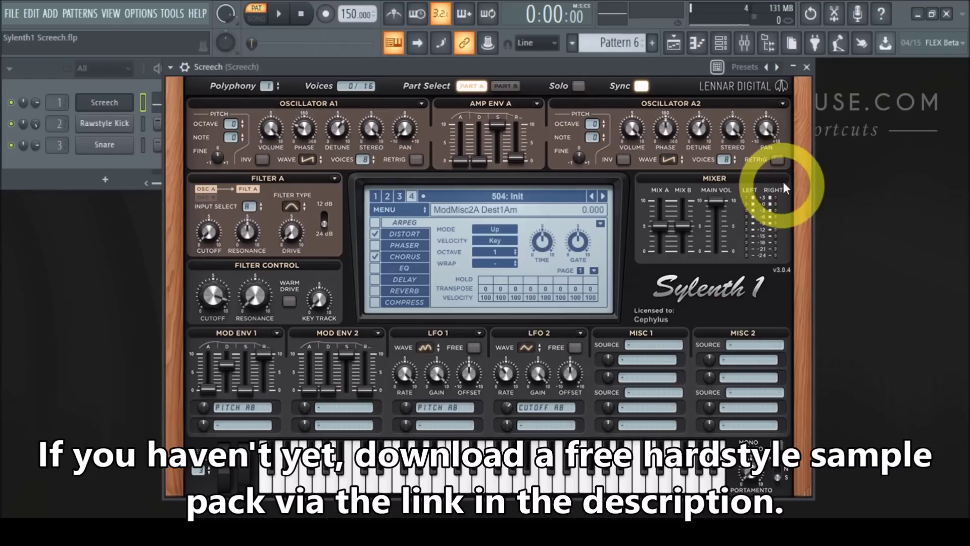
# - Close the Screech synth window and audition the Rawstyle Kick and Snare samples from their channel settings
pyautogui.click(793, 67)
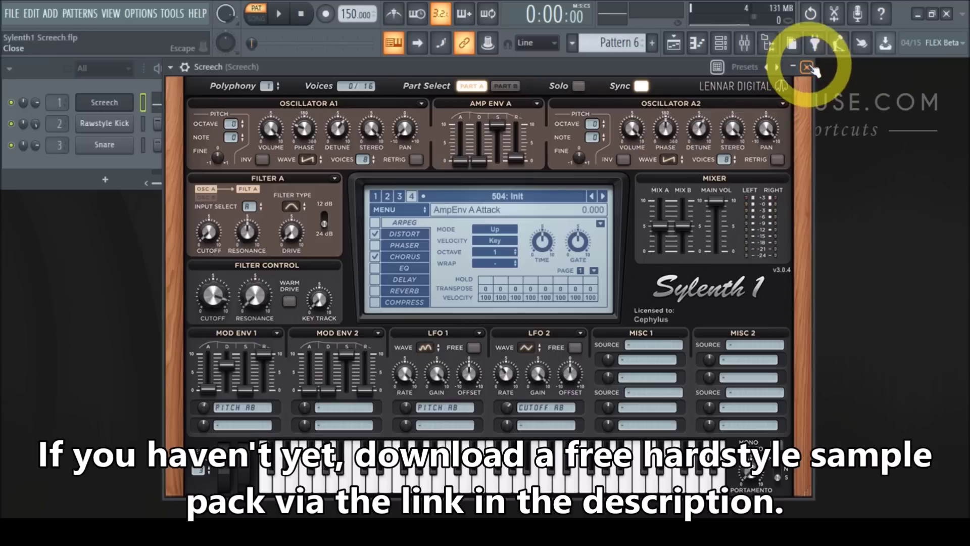
pyautogui.click(808, 66)
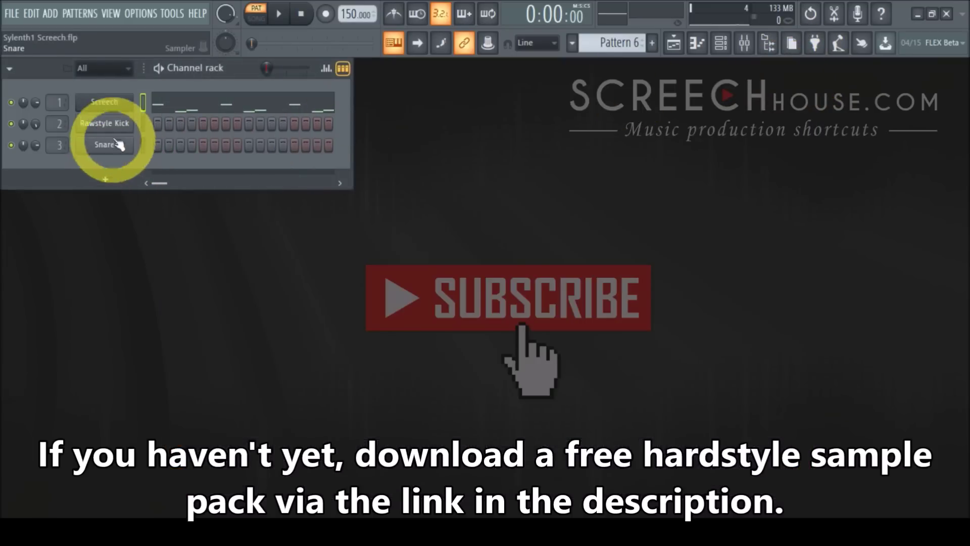
pyautogui.click(104, 124)
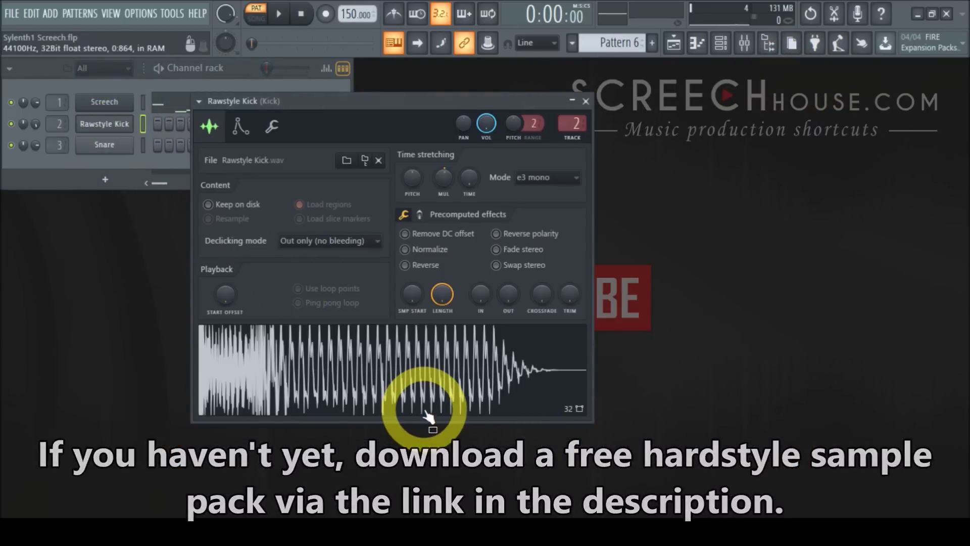
pyautogui.click(375, 373)
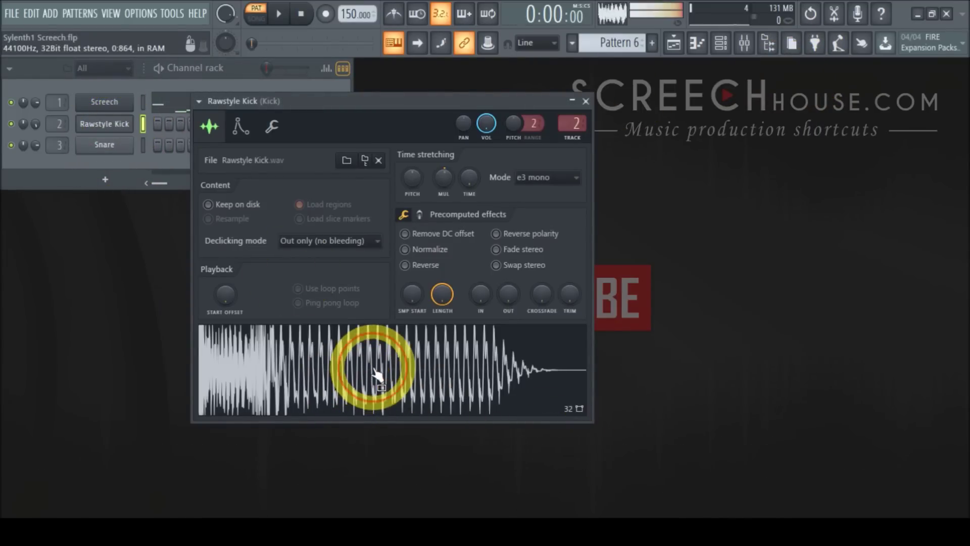
pyautogui.click(586, 101)
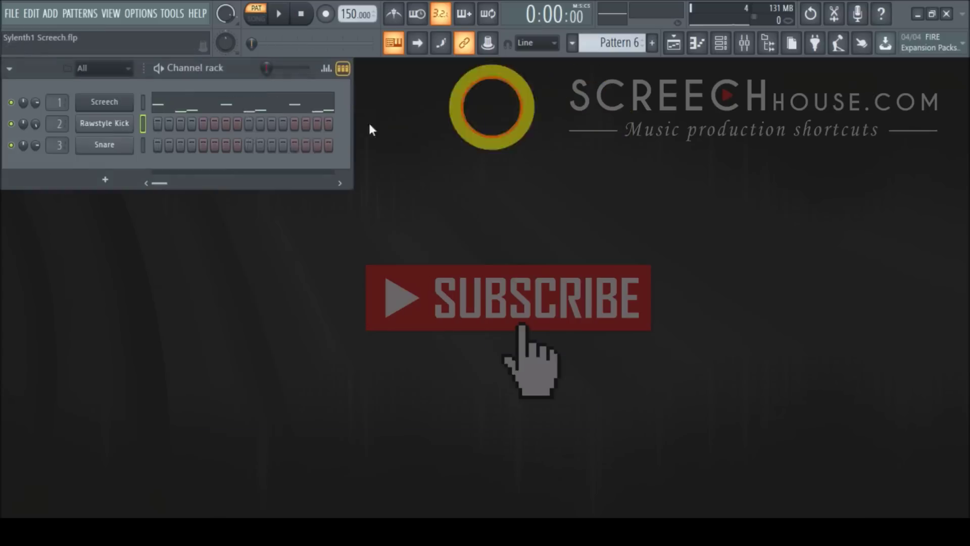
pyautogui.click(114, 151)
pyautogui.click(369, 331)
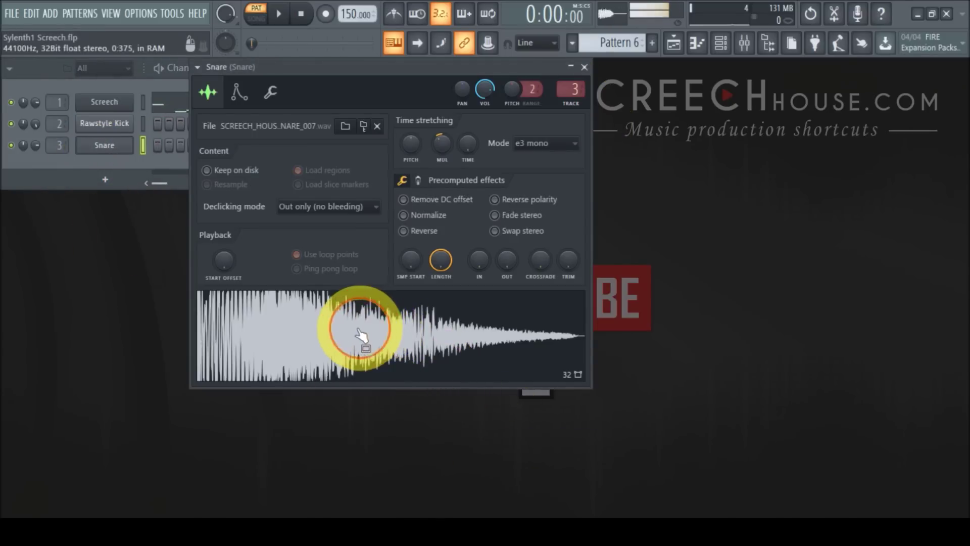
pyautogui.click(585, 67)
# - Play the playlist arrangement in song mode from the beginning, stop playback and close the playlist
pyautogui.click(674, 43)
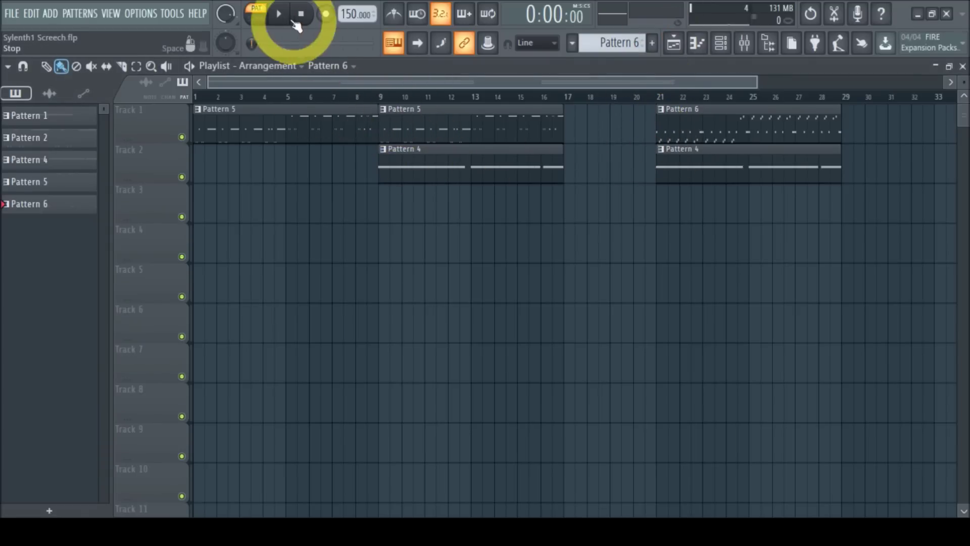
pyautogui.click(283, 20)
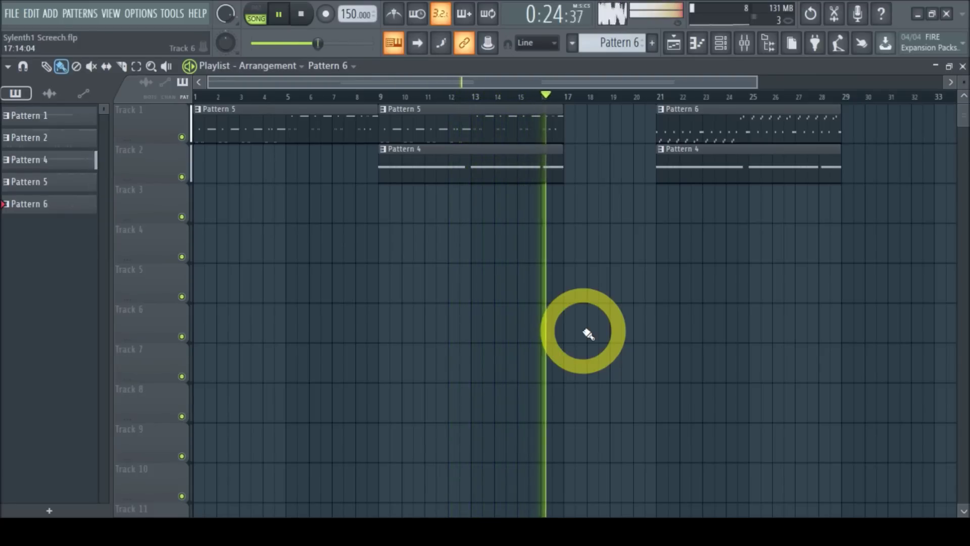
pyautogui.click(308, 15)
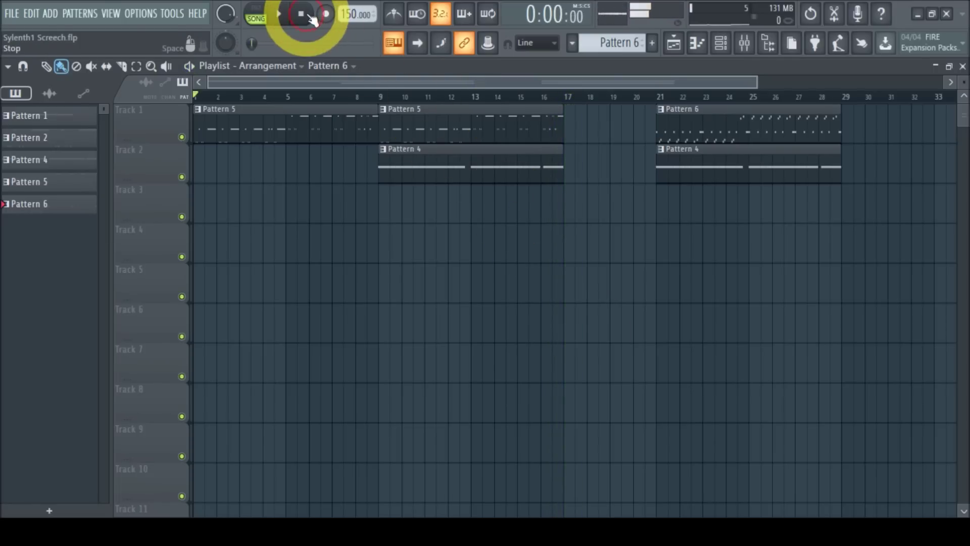
pyautogui.click(963, 67)
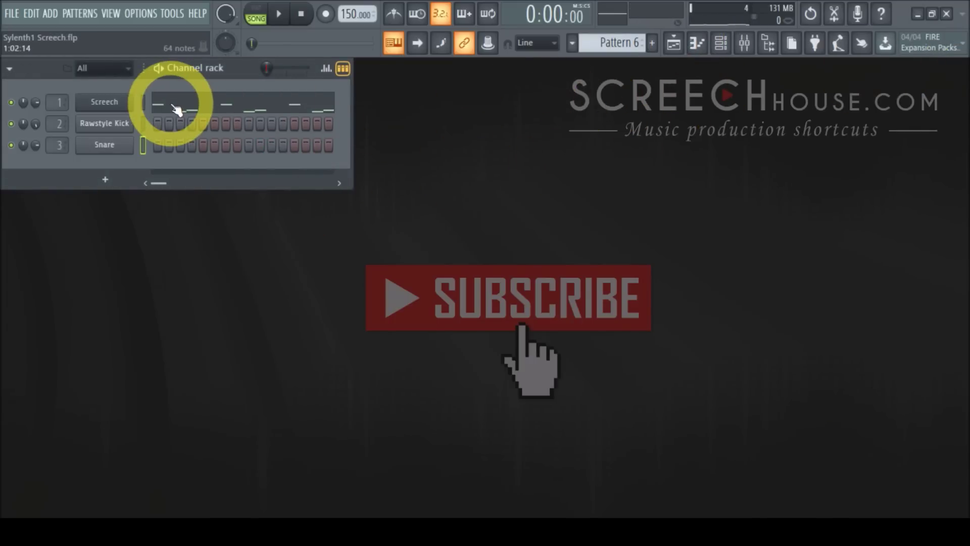
# - Review the Screech channel's Sylenth1 settings and the pattern layout in the playlist, closing each window after viewing
pyautogui.click(119, 105)
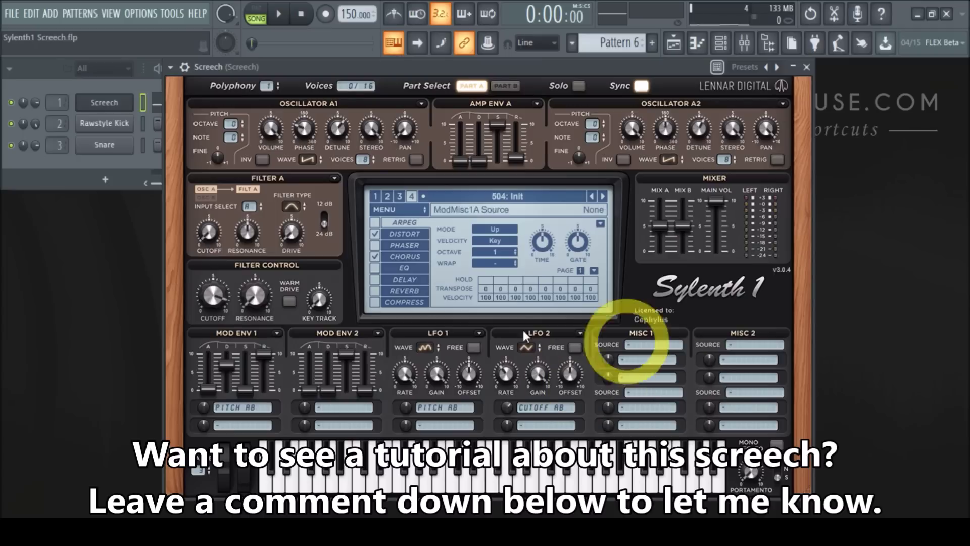
pyautogui.click(815, 70)
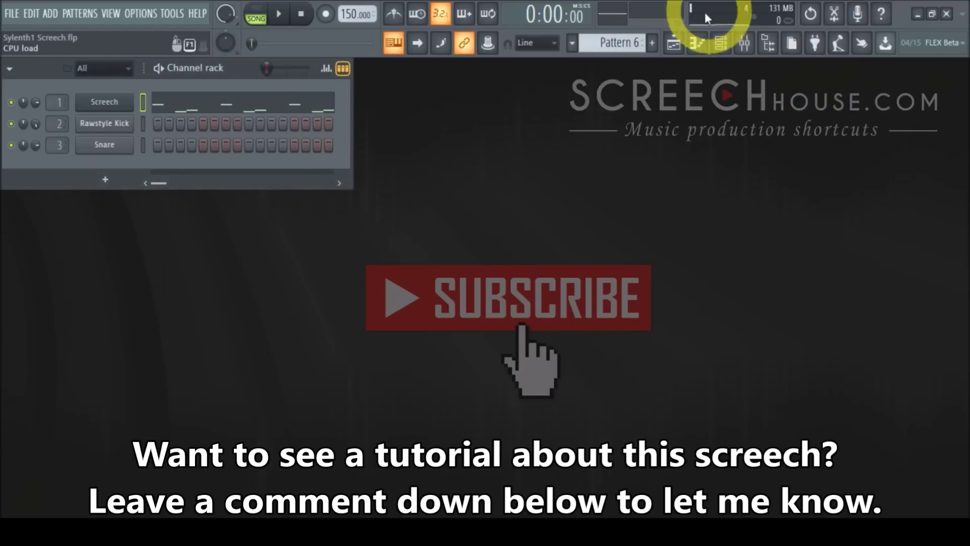
pyautogui.click(677, 43)
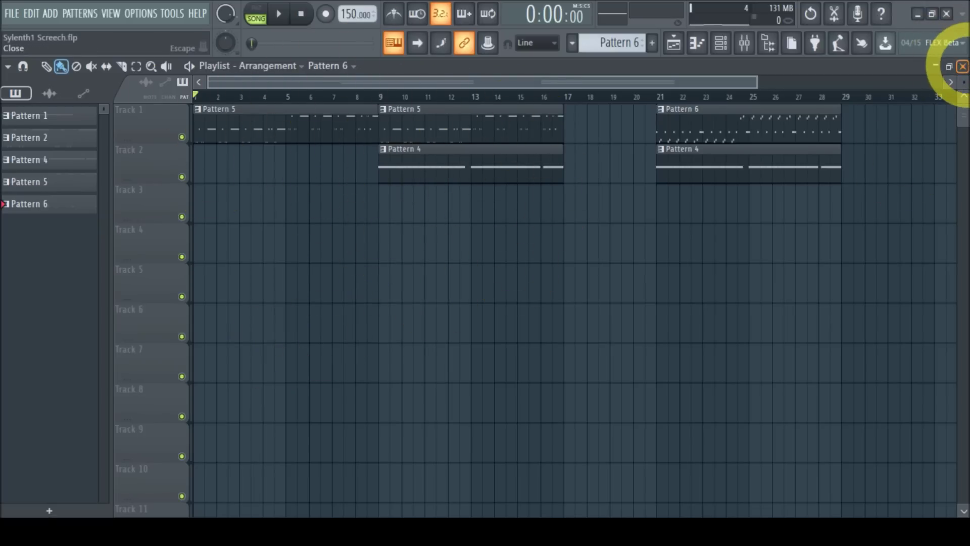
pyautogui.click(964, 66)
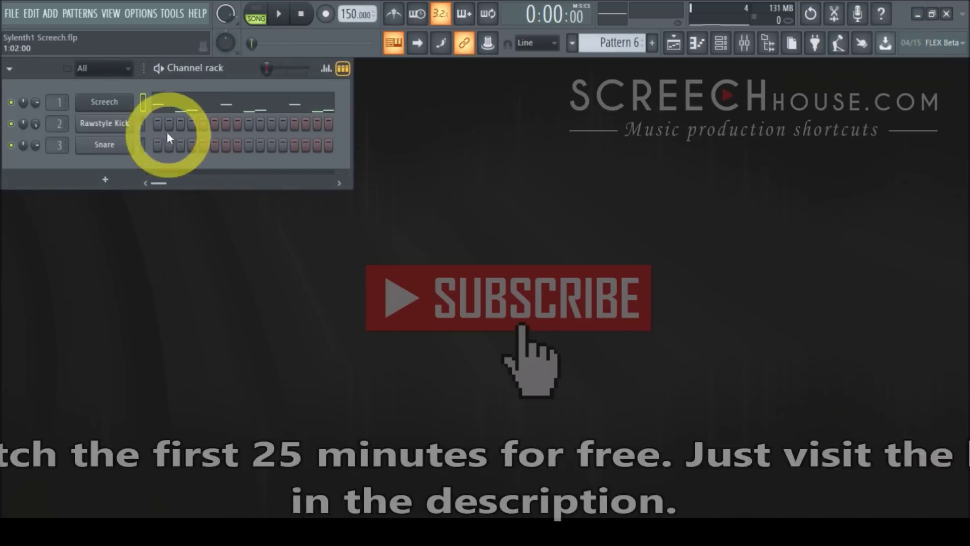
# - Examine the Screech channel's notes in Pattern 6 and Pattern 5 in the piano roll
pyautogui.click(208, 104)
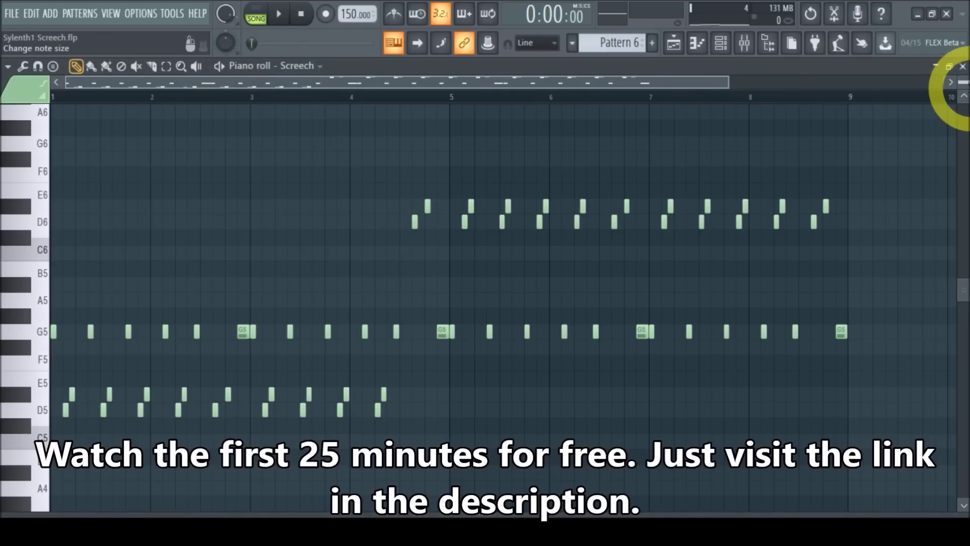
pyautogui.click(964, 66)
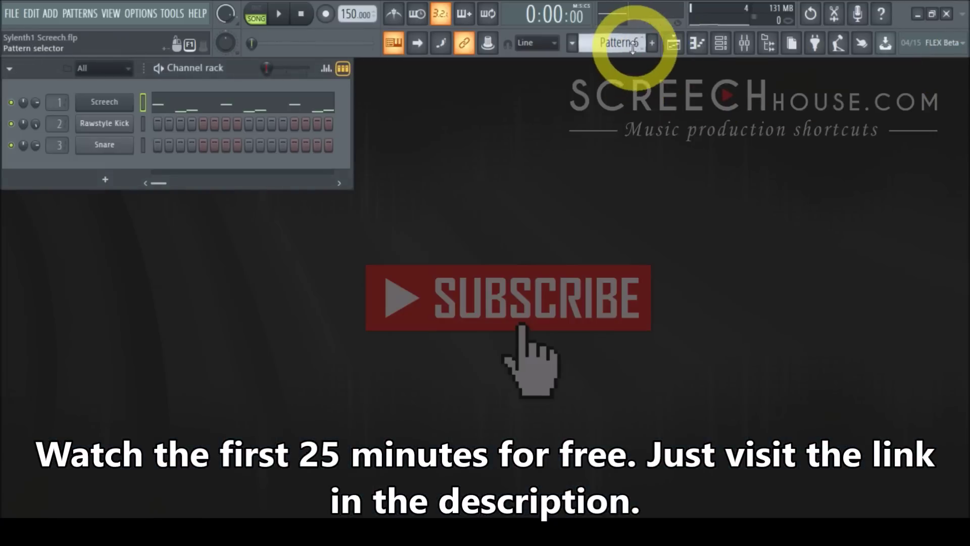
pyautogui.click(214, 102)
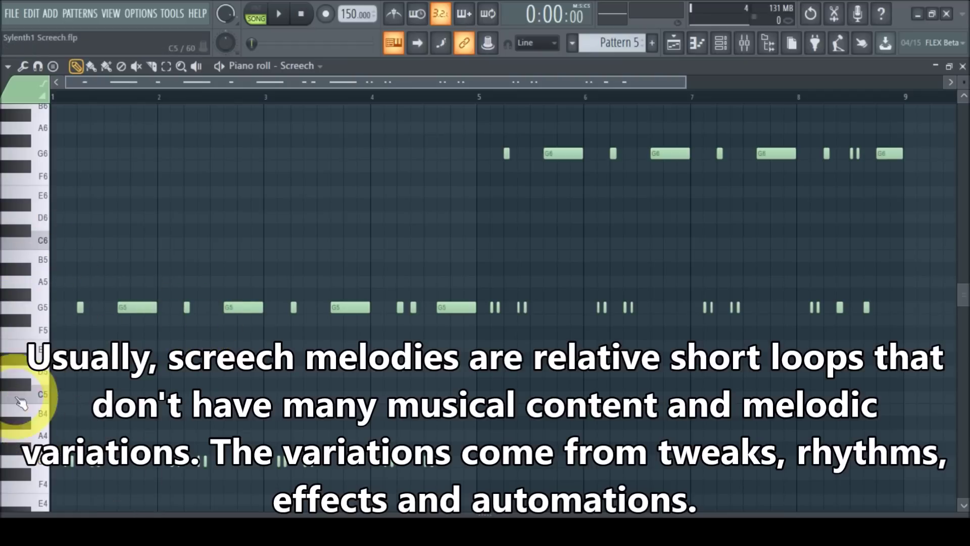
pyautogui.click(963, 66)
# - Play the playlist from bar 21, where the Pattern 6 clip starts, and stop playback
pyautogui.click(673, 43)
pyautogui.click(657, 96)
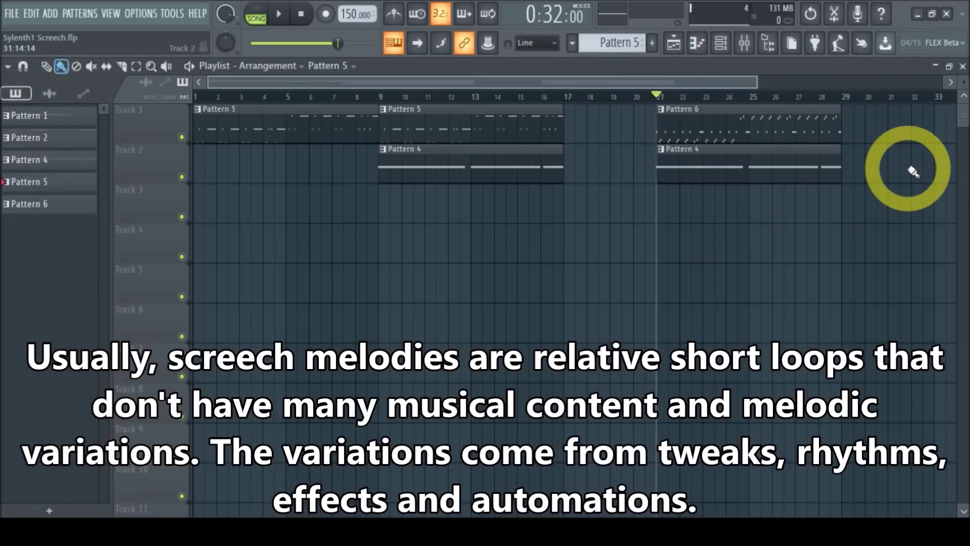
pyautogui.click(279, 16)
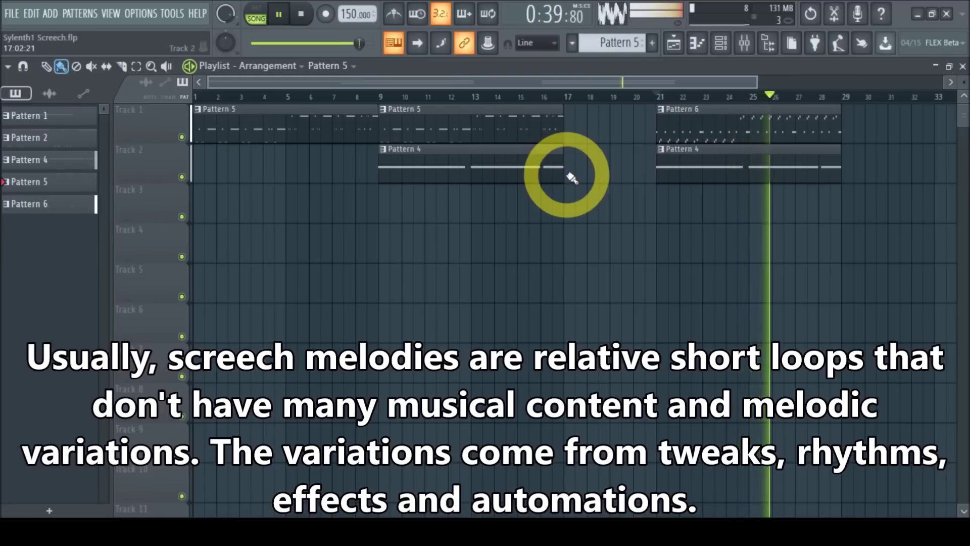
pyautogui.click(306, 22)
# - Open the Pattern 6 clip from the playlist and examine its full Screech melody in the piano roll
pyautogui.click(834, 158)
pyautogui.click(721, 130)
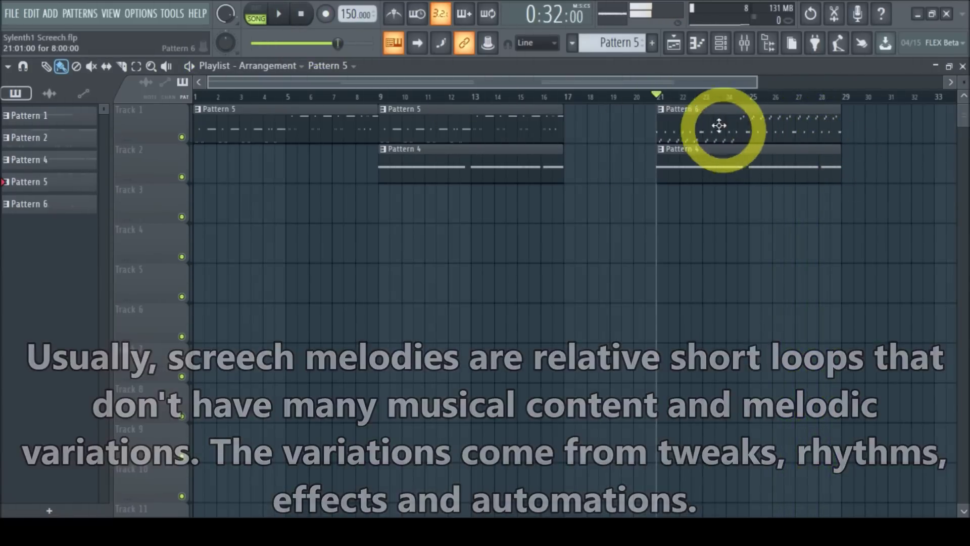
pyautogui.doubleClick(709, 123)
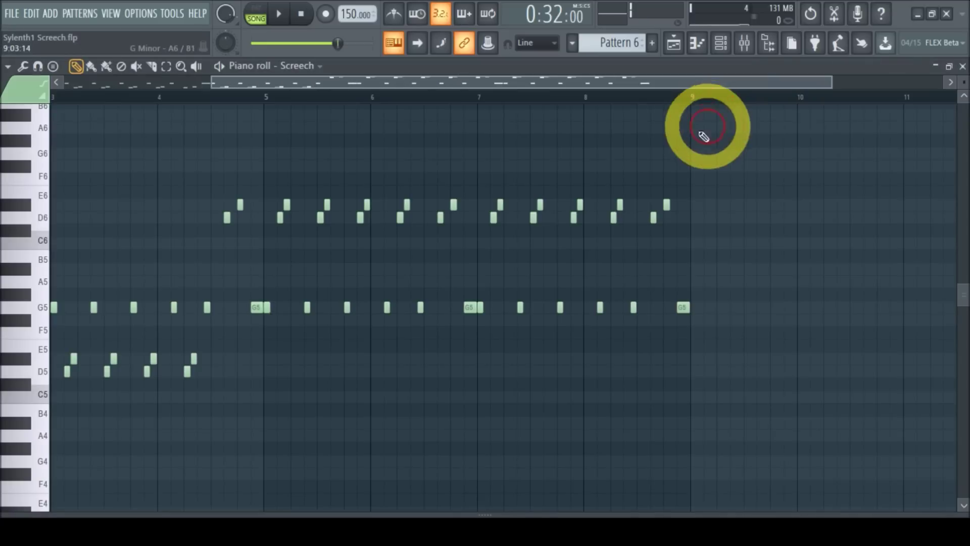
pyautogui.moveTo(687, 82); pyautogui.dragTo(811, 82)
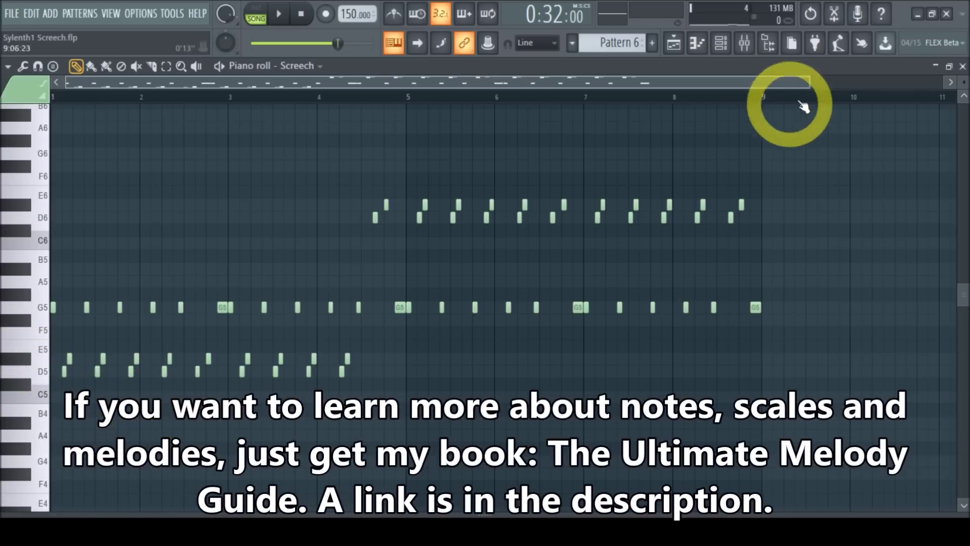
pyautogui.moveTo(806, 81); pyautogui.dragTo(700, 82)
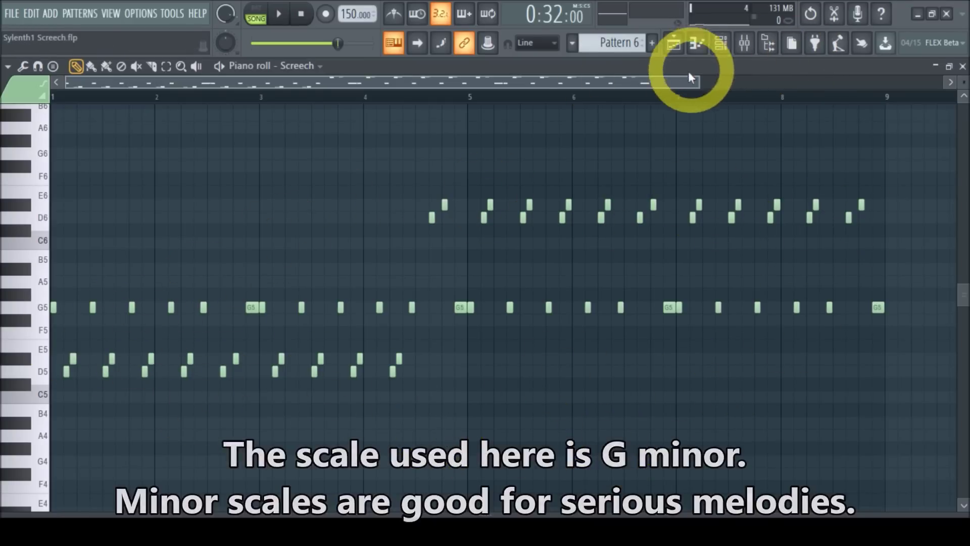
pyautogui.moveTo(700, 81); pyautogui.dragTo(675, 80)
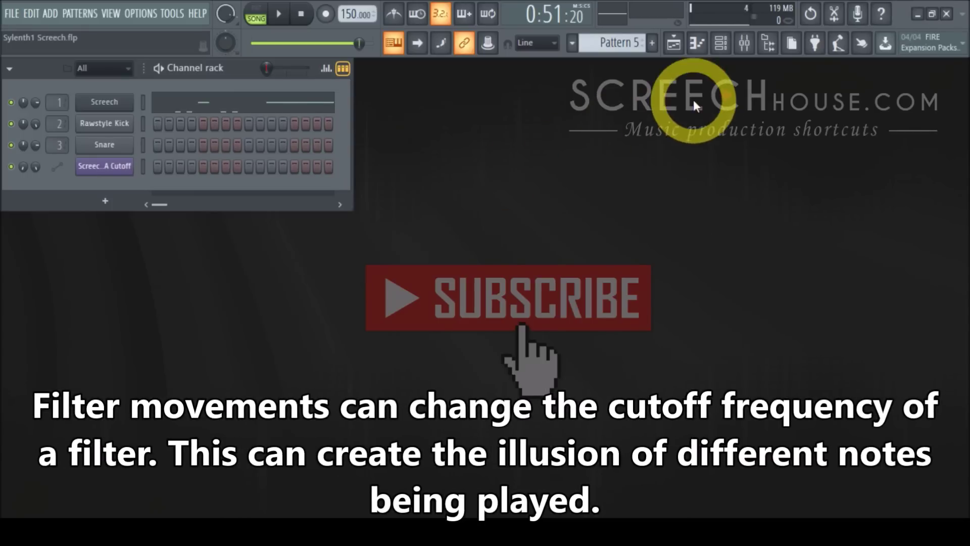
# - Play the Pattern 5 clip with the Screech Filter A Cutoff automation at bar 33 in the playlist
pyautogui.click(675, 46)
pyautogui.moveTo(637, 85); pyautogui.dragTo(780, 87)
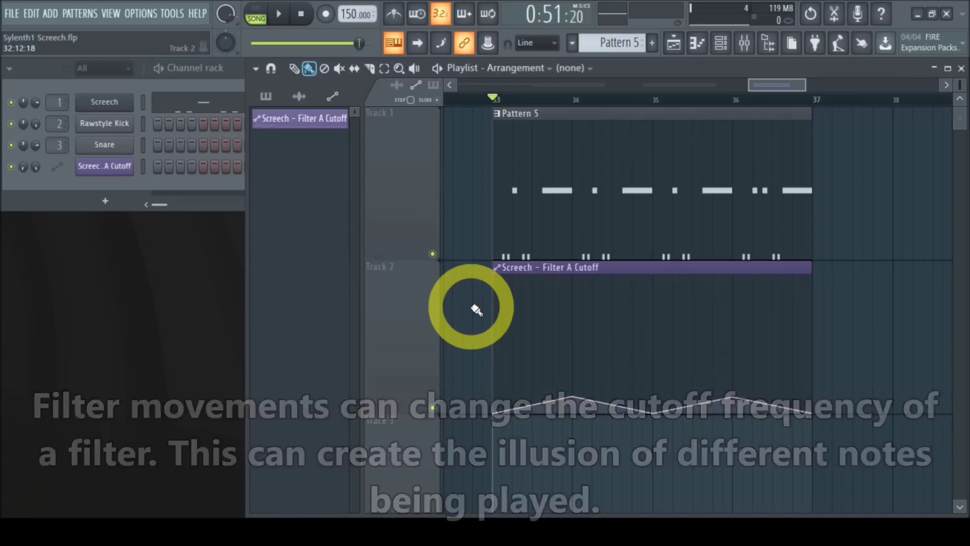
pyautogui.click(279, 16)
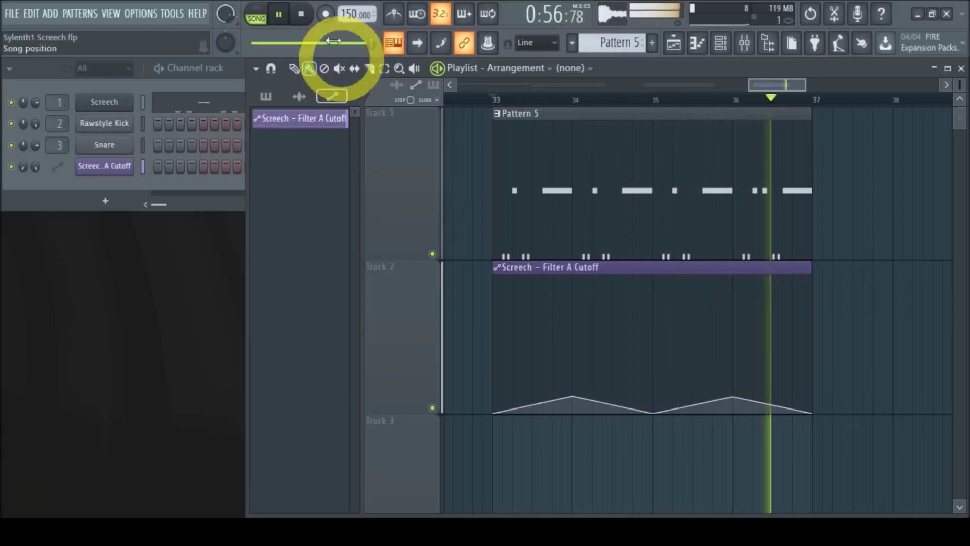
pyautogui.click(302, 14)
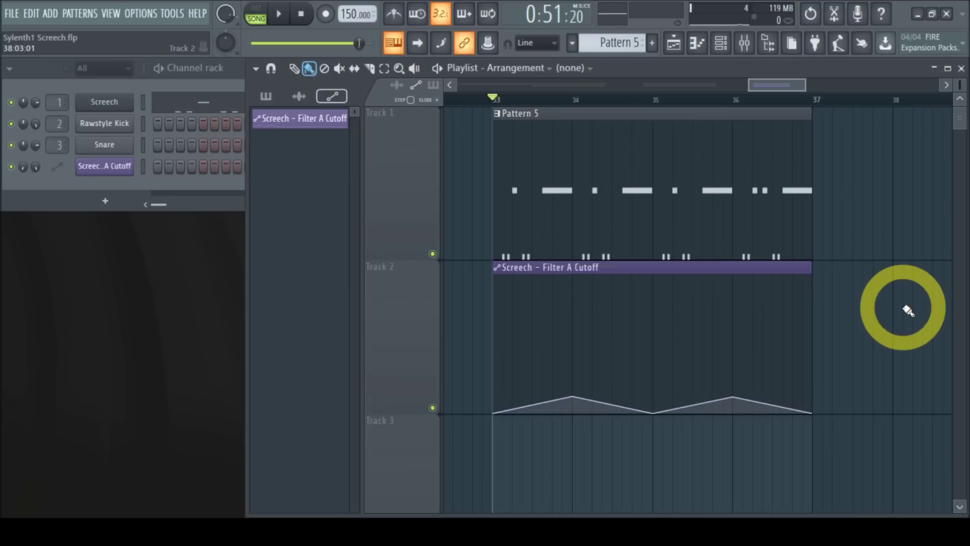
# - Inspect the Filter A Cutoff automation and the Screech notes of the Pattern 5 clip at bar 33
pyautogui.moveTo(589, 408)
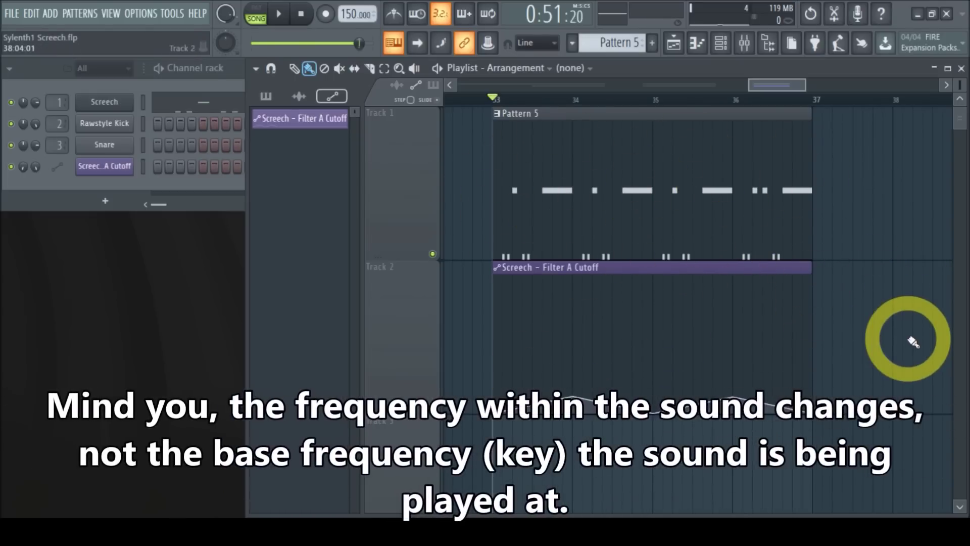
pyautogui.doubleClick(566, 180)
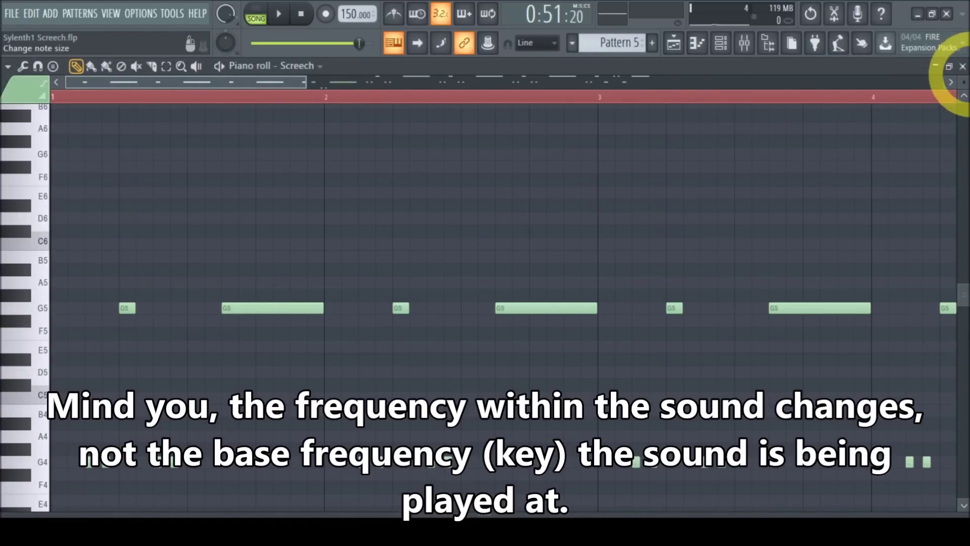
pyautogui.click(962, 67)
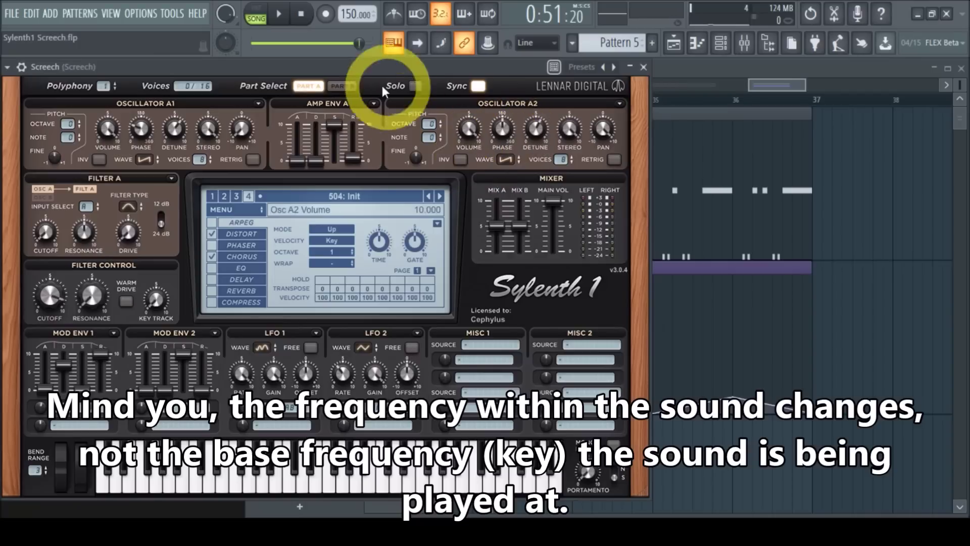
# - Play the automated section from bar 33 while watching Sylenth1's Filter A cutoff knob, and stop playback
pyautogui.moveTo(51, 238)
pyautogui.mouseDown()
pyautogui.moveTo(52, 207)
pyautogui.moveTo(37, 199)
pyautogui.moveTo(30, 255)
pyautogui.moveTo(17, 174)
pyautogui.moveTo(33, 310)
pyautogui.moveTo(65, 249)
pyautogui.mouseUp()
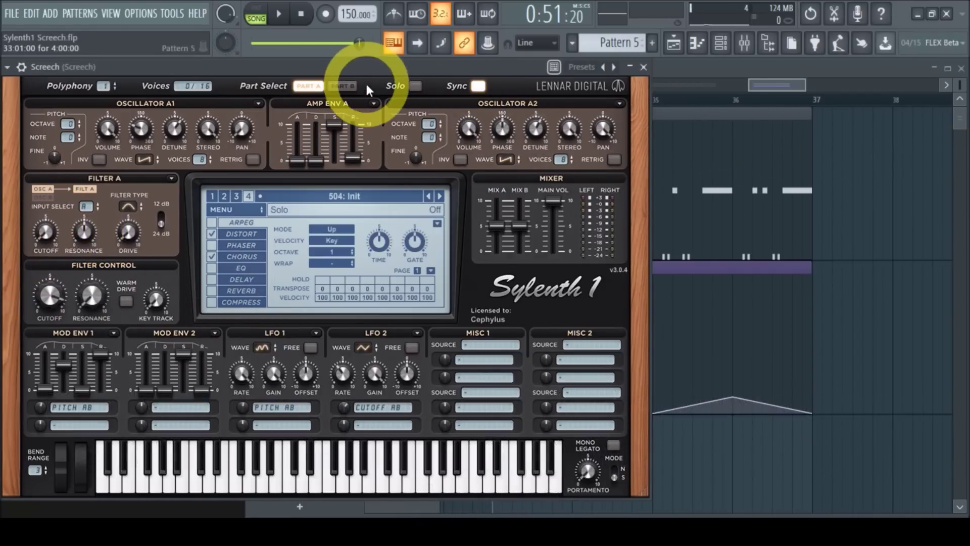
pyautogui.click(279, 15)
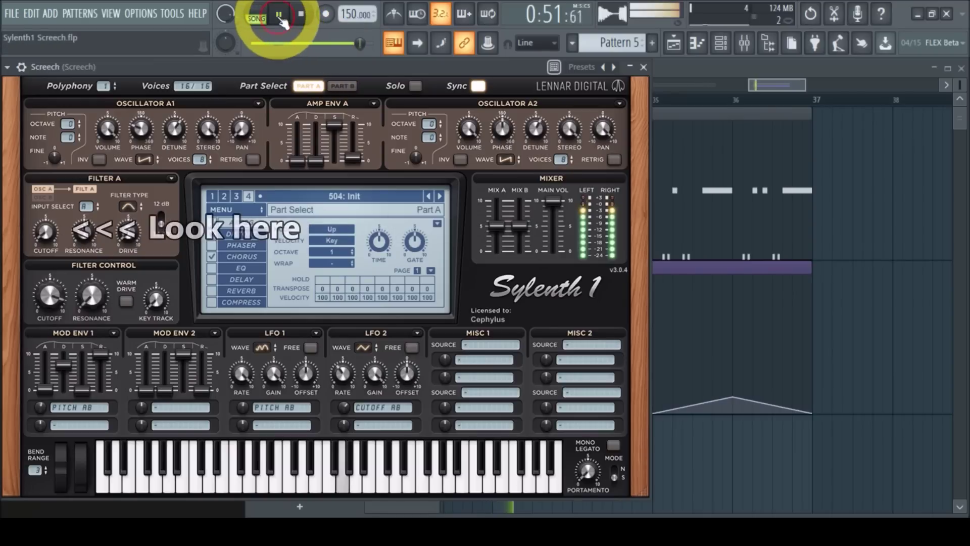
pyautogui.moveTo(41, 237)
pyautogui.mouseDown()
pyautogui.moveTo(46, 222)
pyautogui.moveTo(56, 244)
pyautogui.mouseUp()
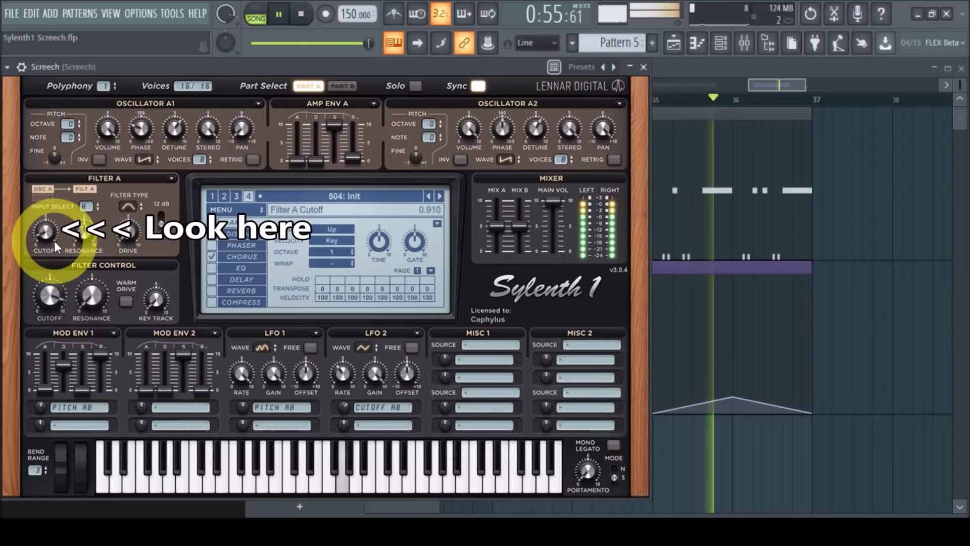
pyautogui.click(303, 15)
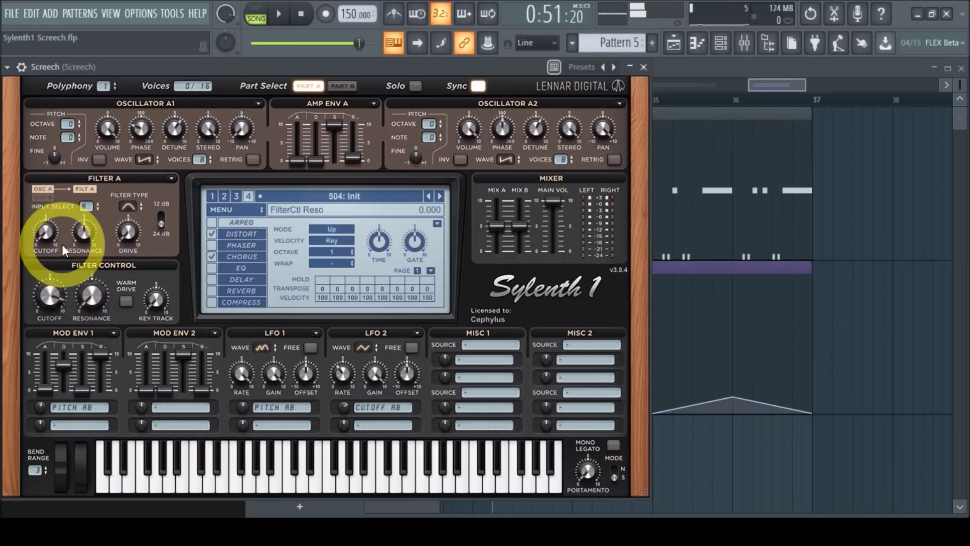
pyautogui.moveTo(63, 244); pyautogui.dragTo(42, 232)
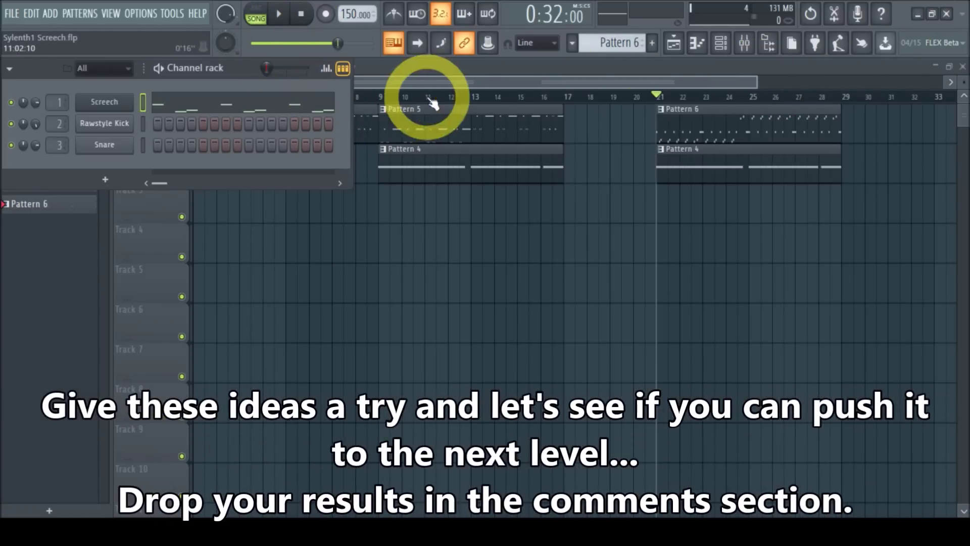
# - Close the playlist, leaving only the channel rack open
pyautogui.click(437, 67)
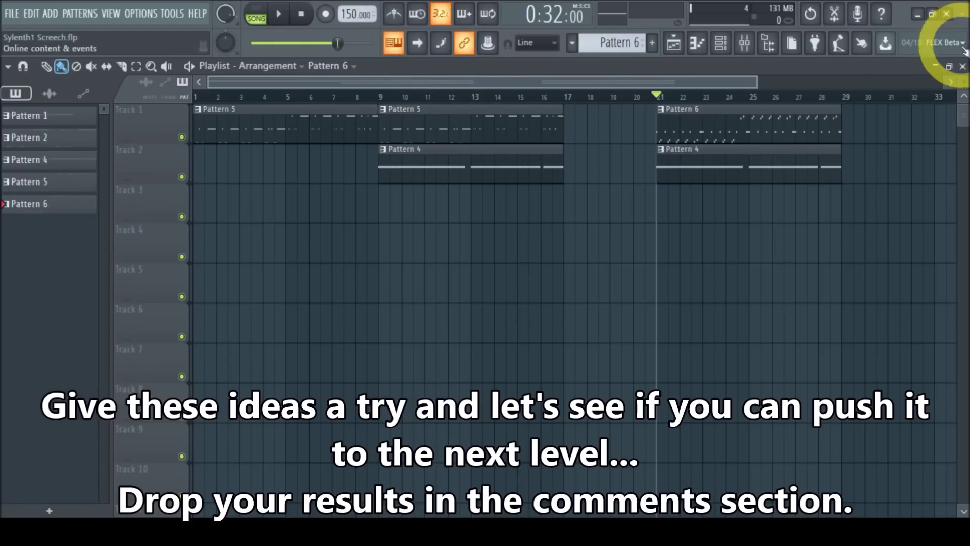
pyautogui.click(963, 66)
pyautogui.click(963, 360)
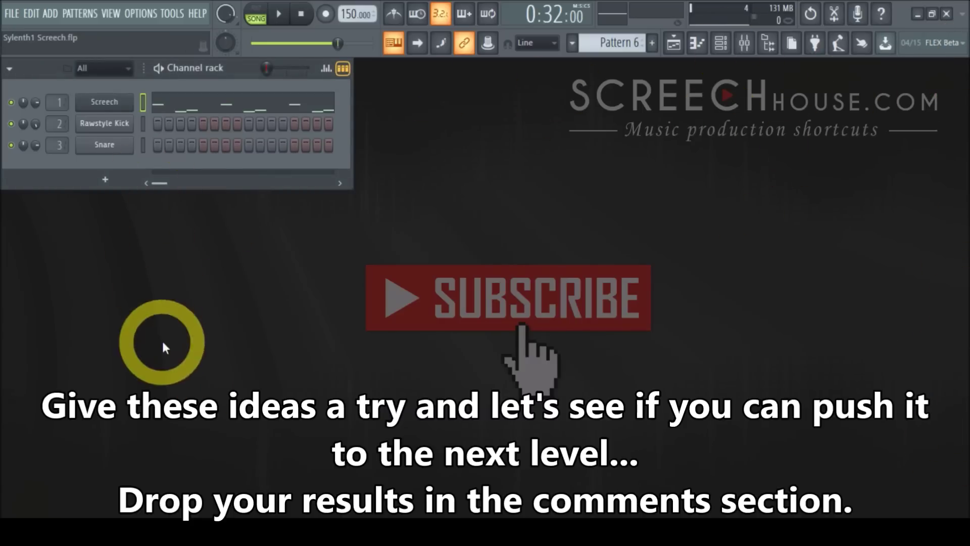